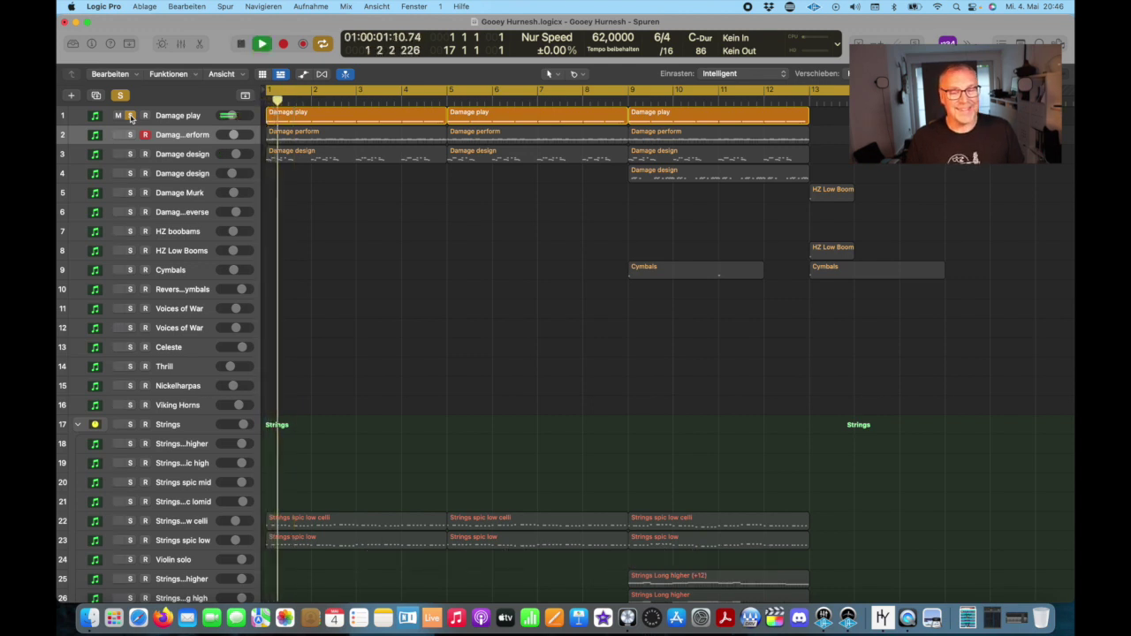
Solo the three Damage tracks and move the cycle range to bars 9–25
key(space)
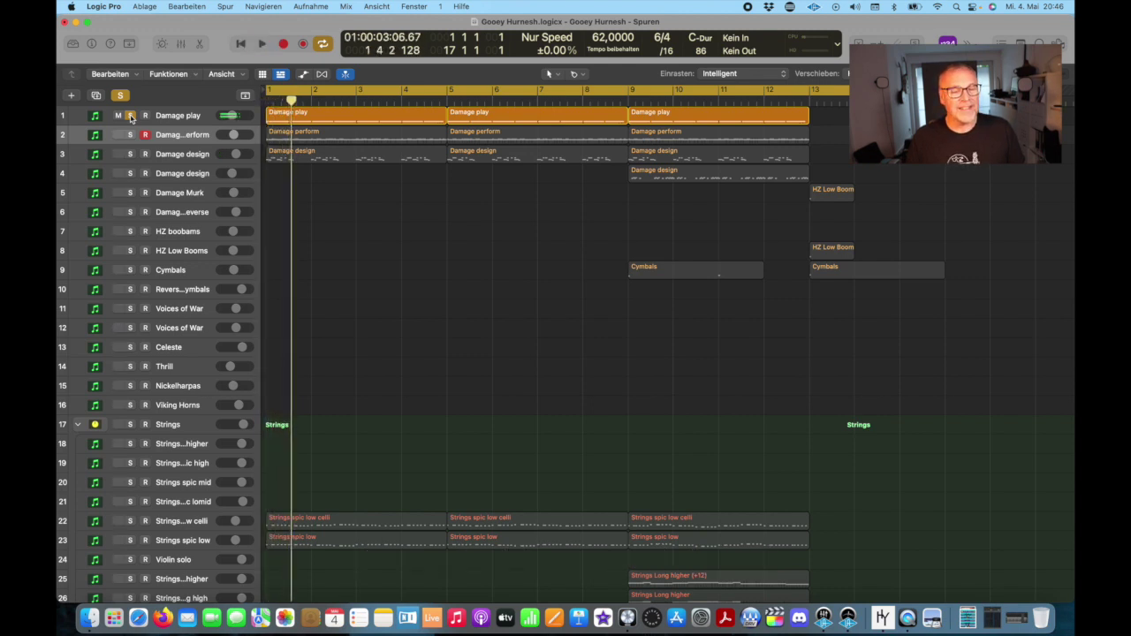
click(129, 155)
click(130, 135)
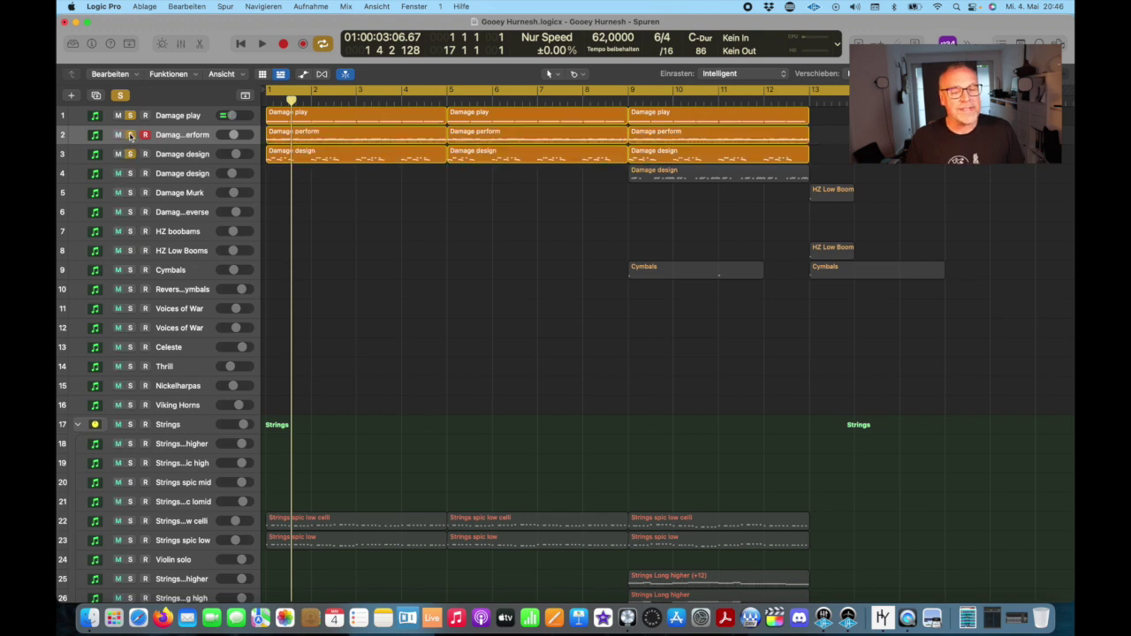
drag(291, 93, 653, 107)
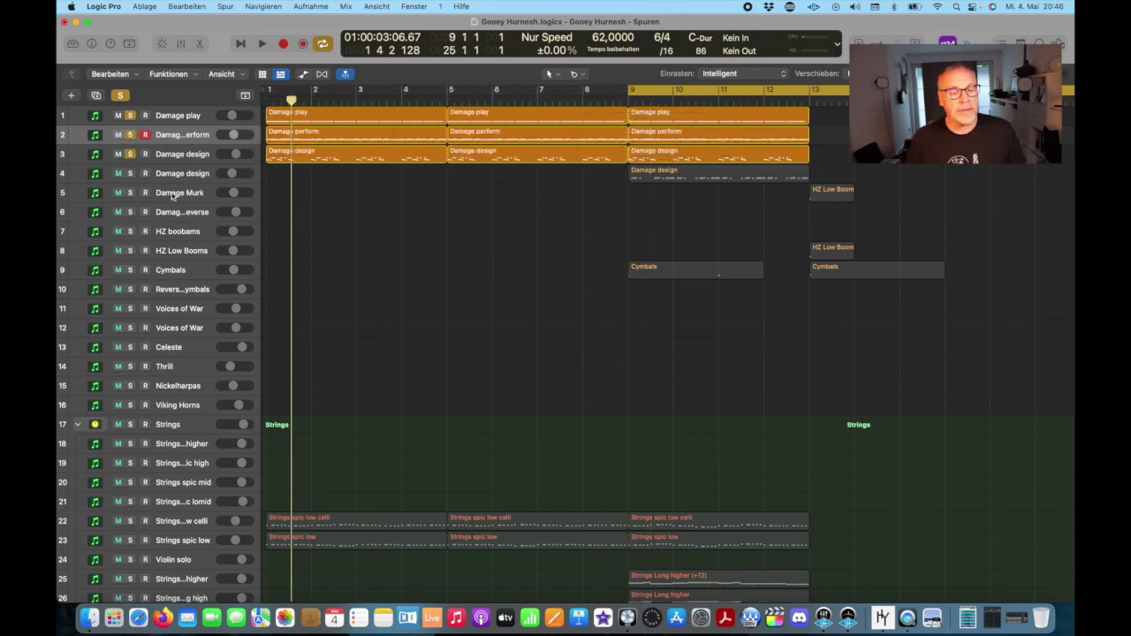
click(130, 174)
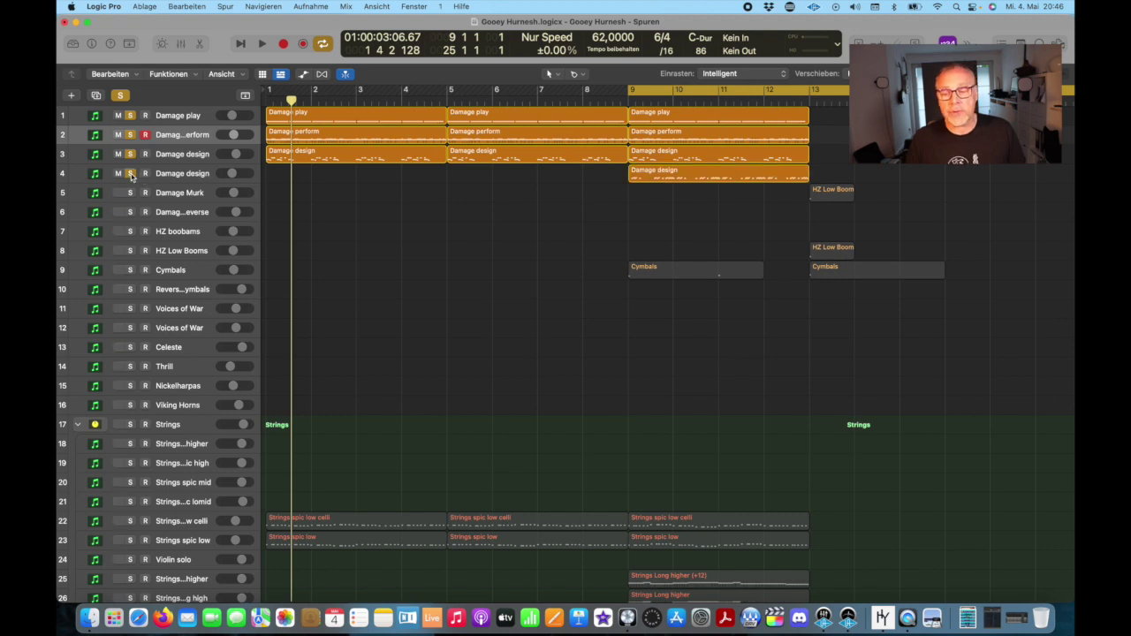
Audition the soloed Damage tracks from bar 9, then clear solos and return the cycle to bars 1–17
key(space)
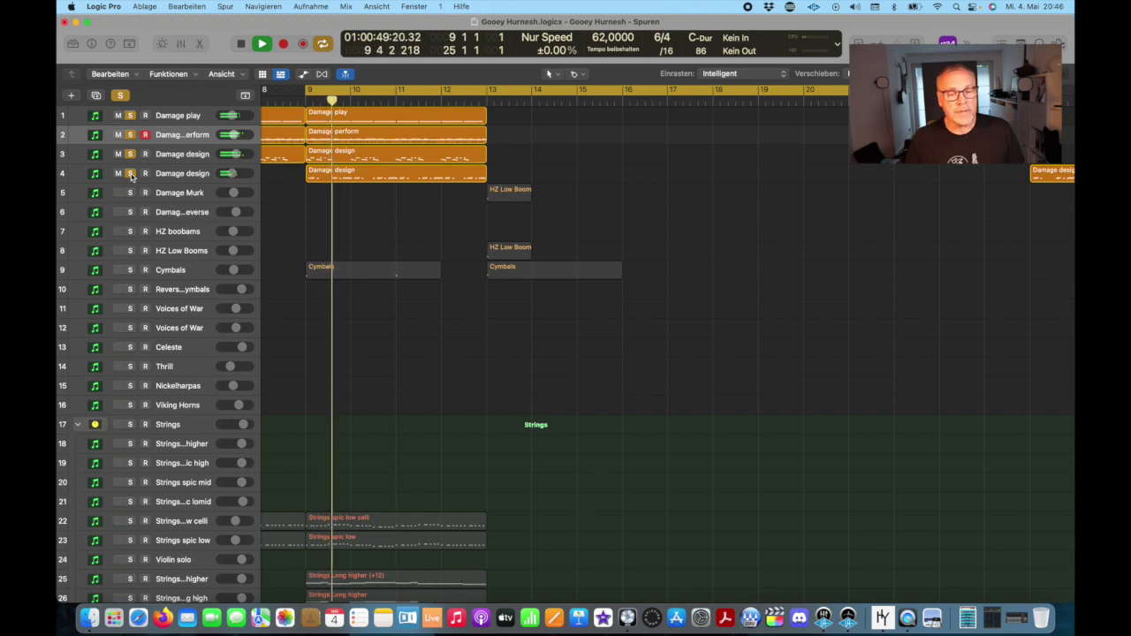
key(space)
click(120, 96)
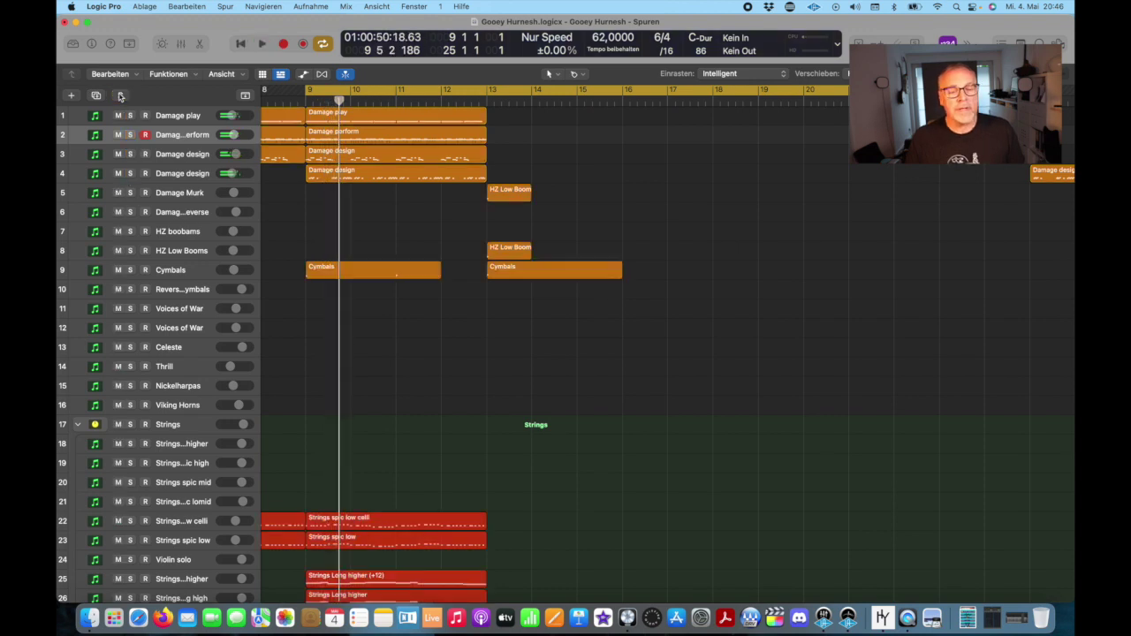
drag(424, 94, 107, 94)
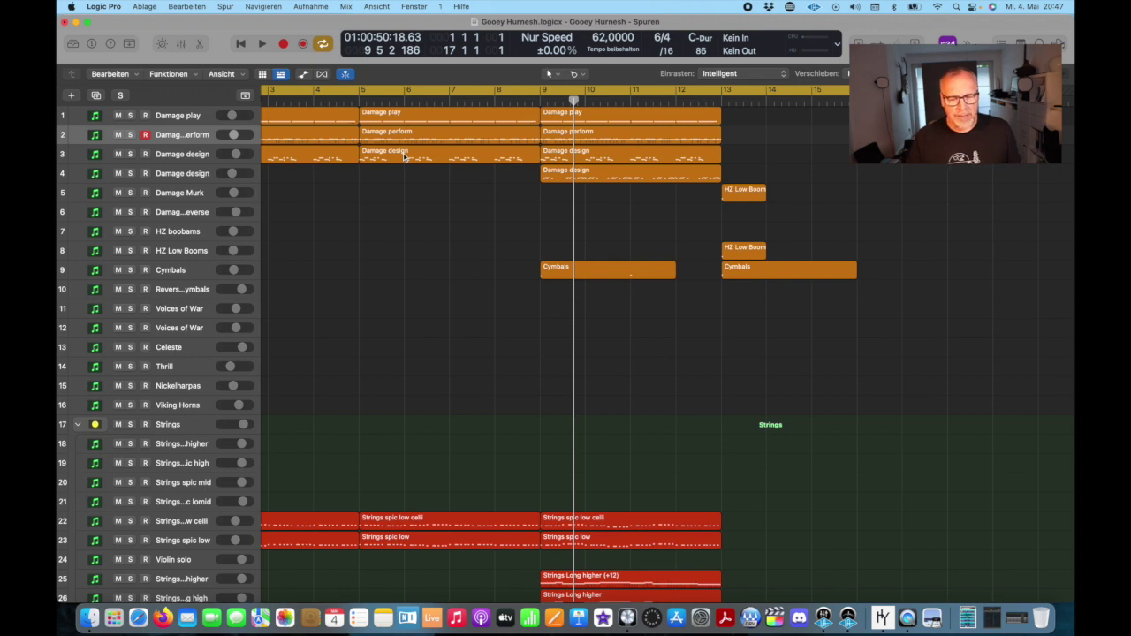
Move the cycle range to bars 9–25
scroll(461, 264, left, 5)
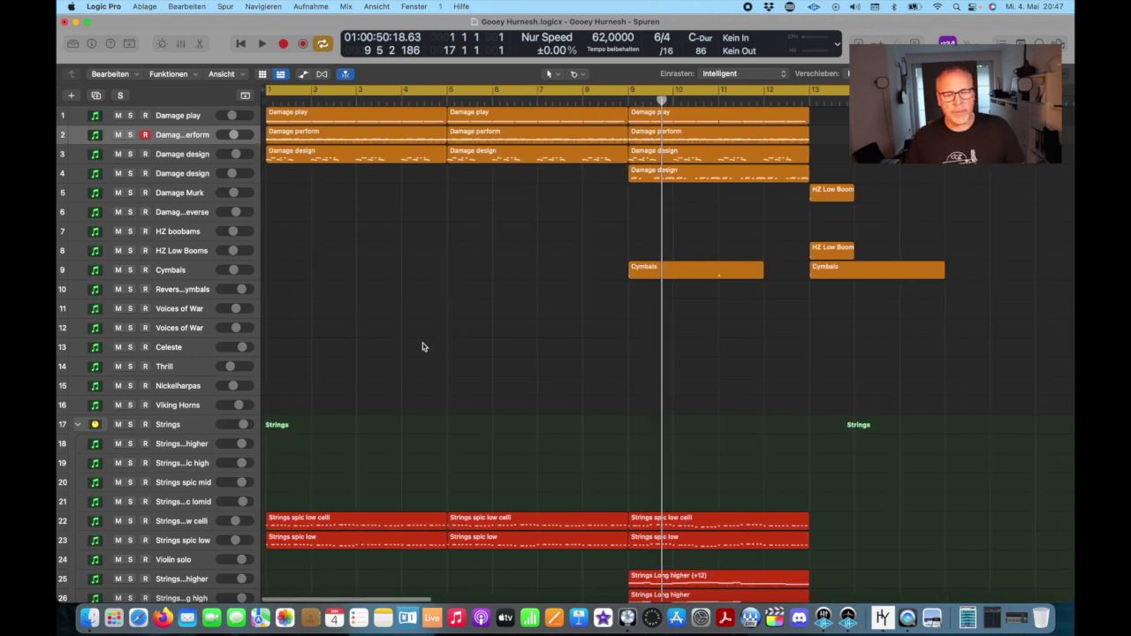
scroll(422, 346, down, 10)
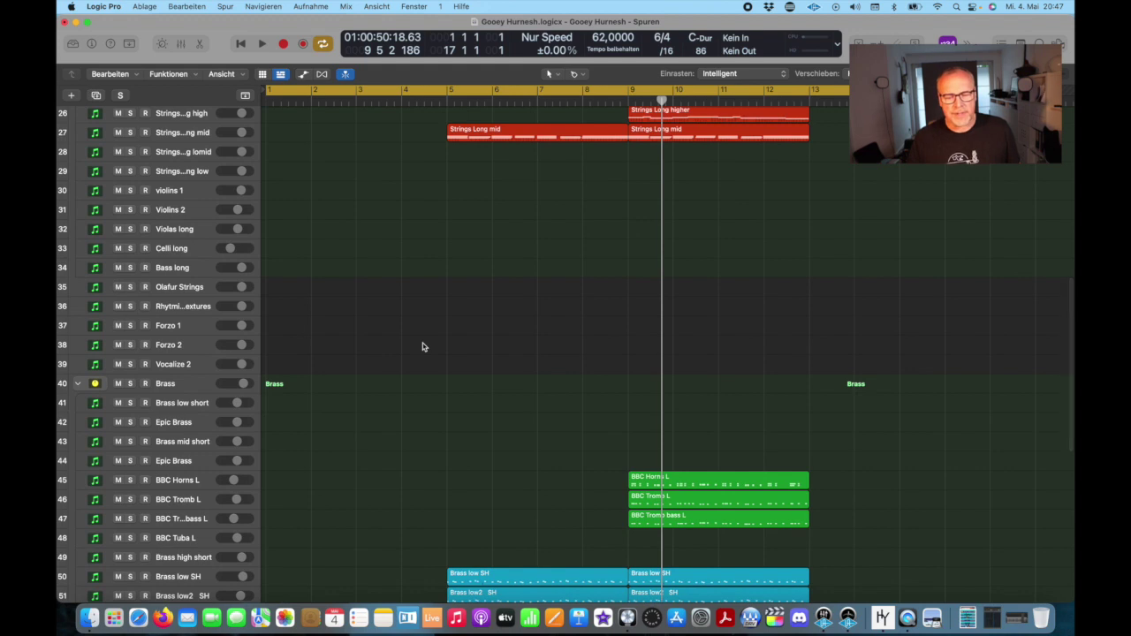
scroll(422, 347, up, 4)
drag(391, 94, 757, 107)
Solo the Brass low SH and Brass low2 SH tracks and audition them
scroll(793, 358, down, 15)
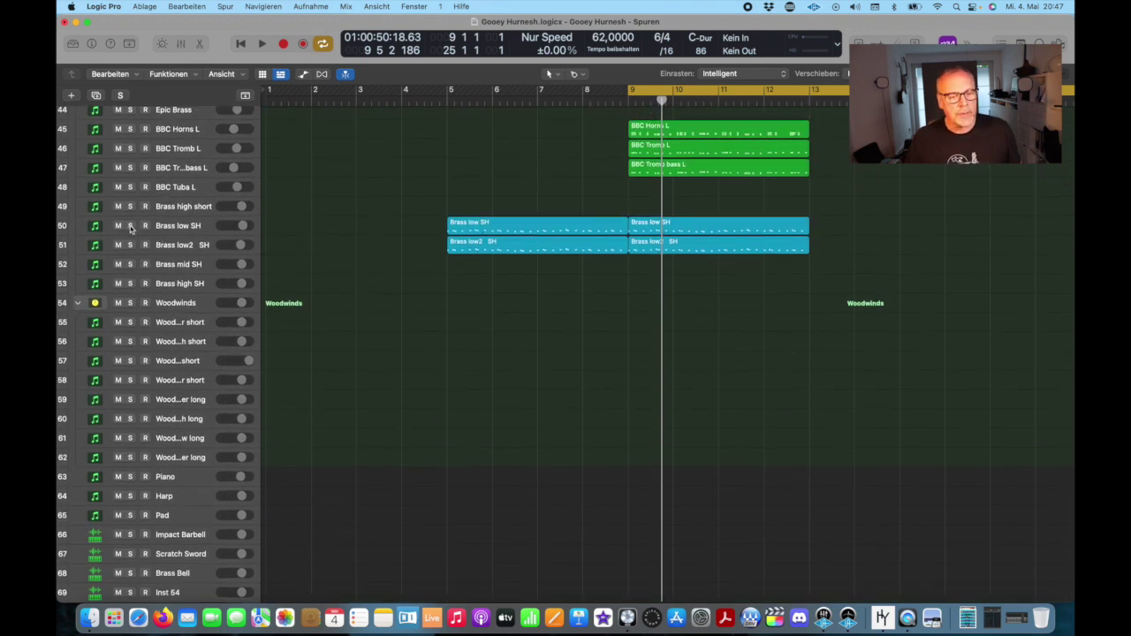
drag(131, 228, 131, 247)
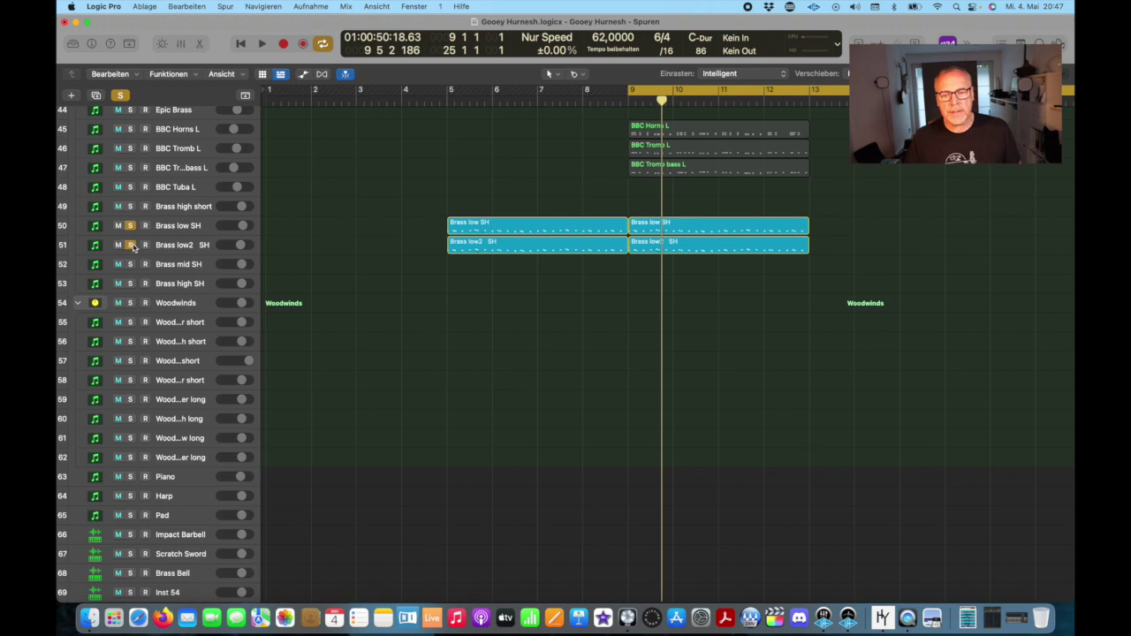
key(space)
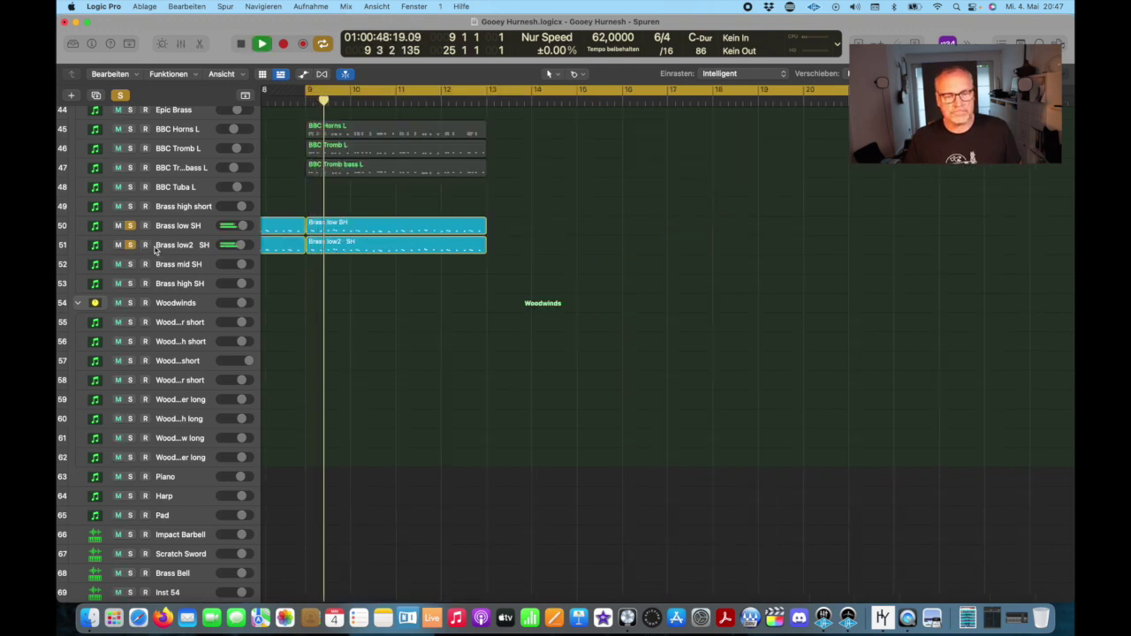
key(space)
Add the three BBC brass tracks to the solo, audition them, then clear all solos
drag(130, 168, 131, 130)
key(space)
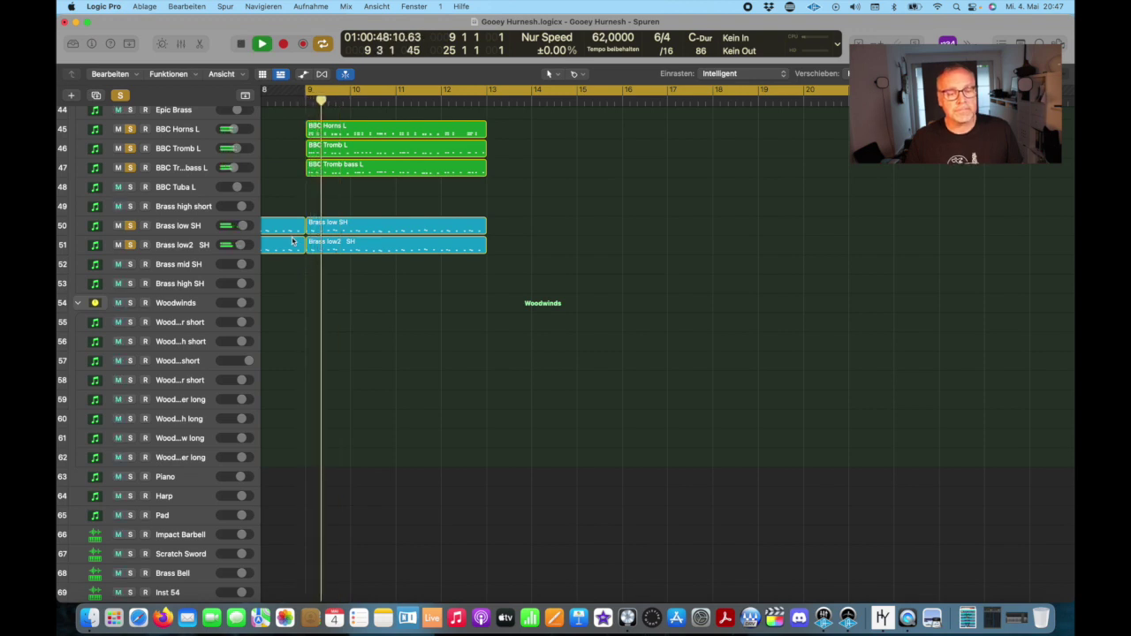
key(space)
click(123, 96)
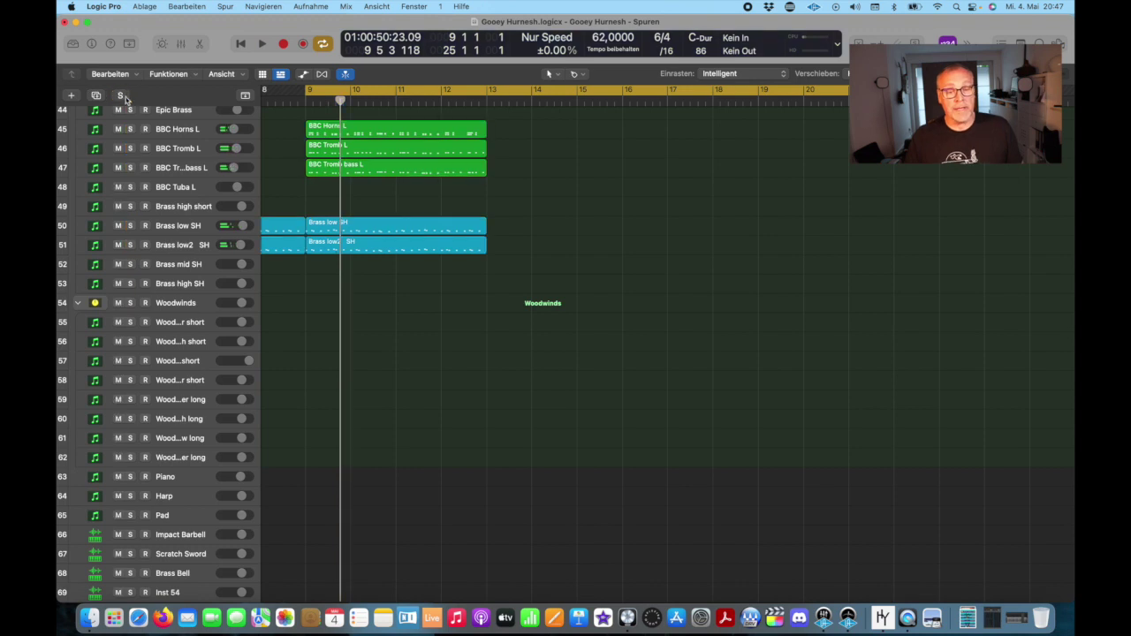
Move the cycle range back to bars 1–17
scroll(395, 292, left, 10)
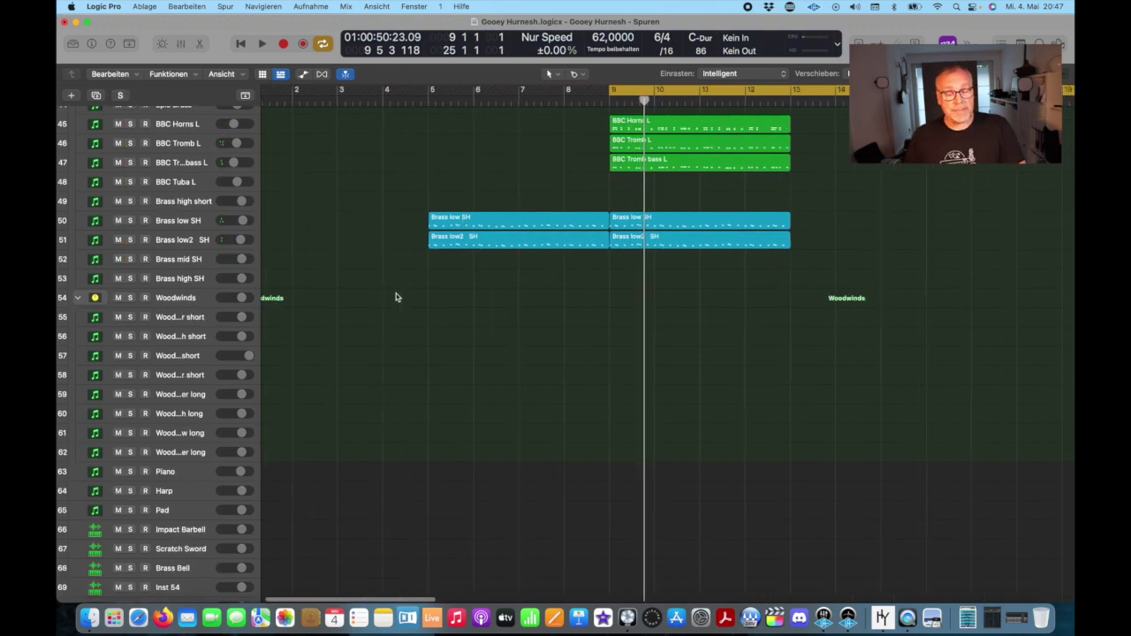
drag(704, 86, 342, 88)
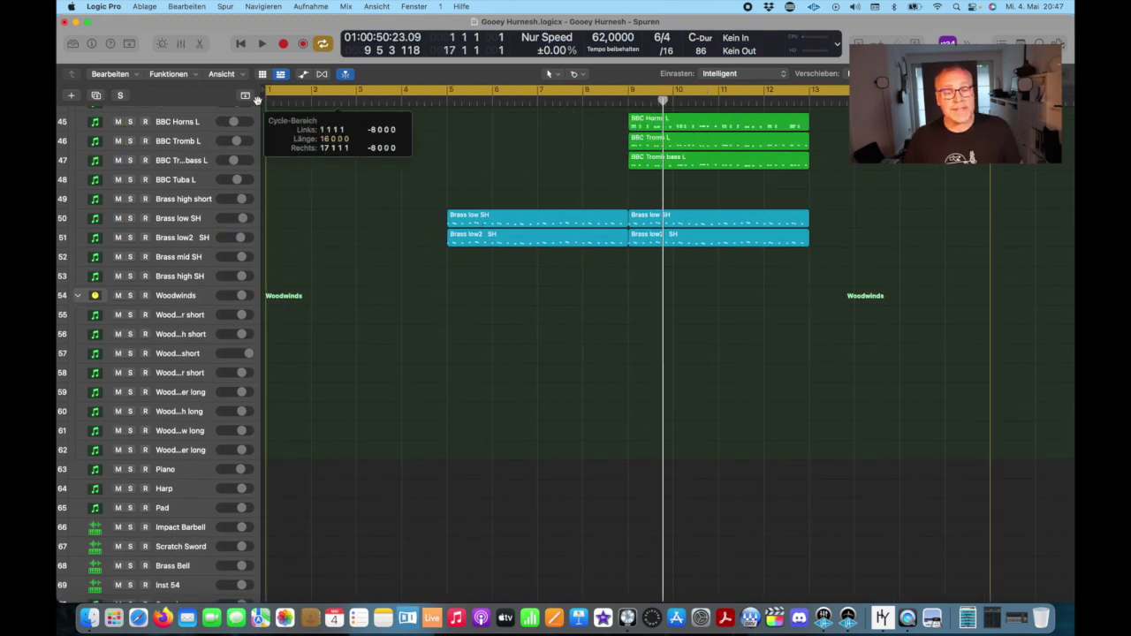
scroll(328, 179, down, 3)
scroll(328, 179, up, 12)
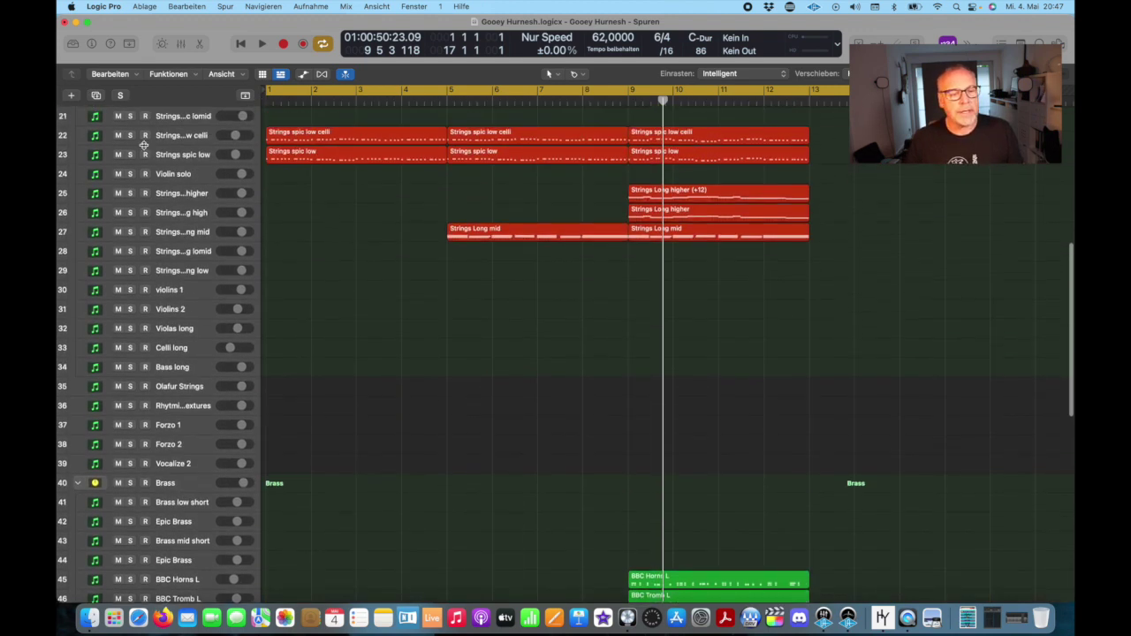
Solo Strings spic low celli and Strings spic low and play them from bar 1
click(133, 139)
click(130, 162)
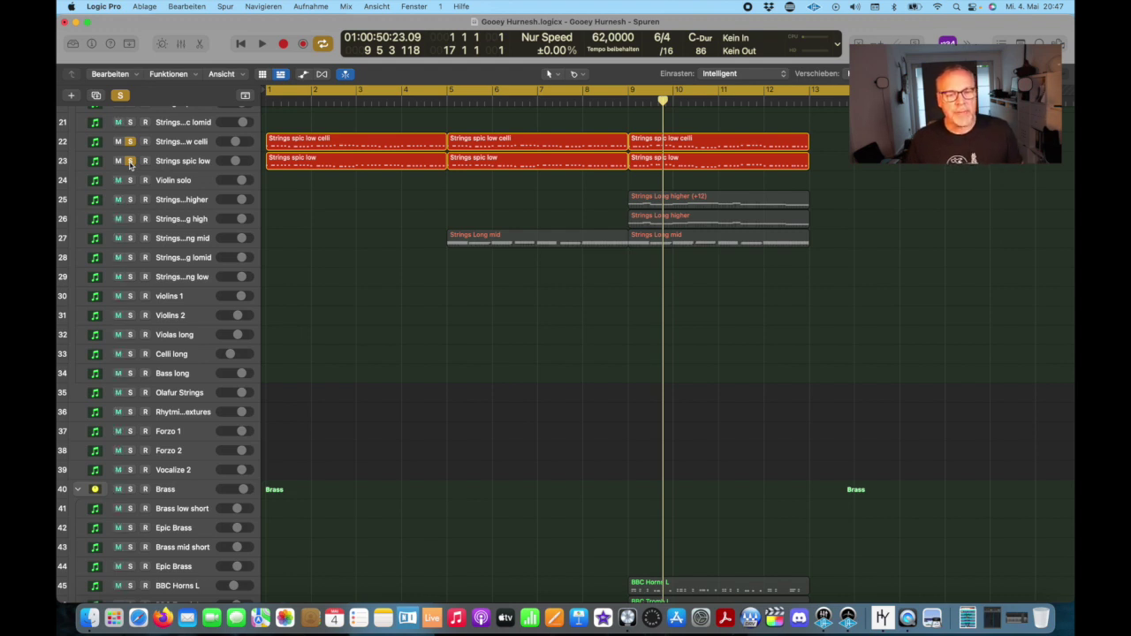
key(space)
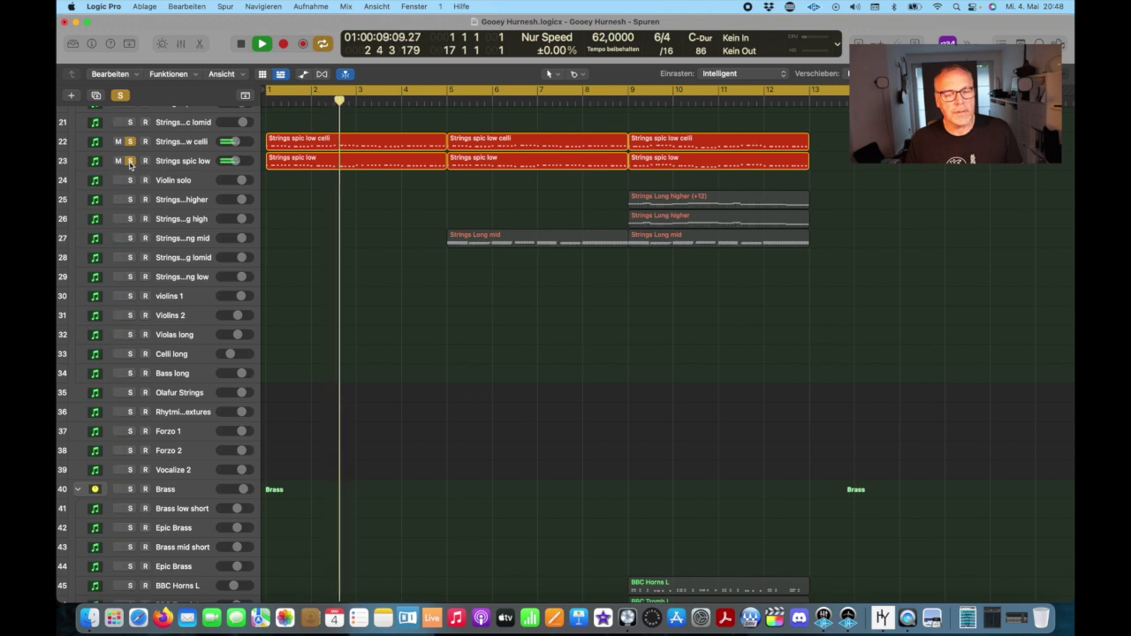
Stop playback, clear the solos, and shift the cycle range four bars later
key(space)
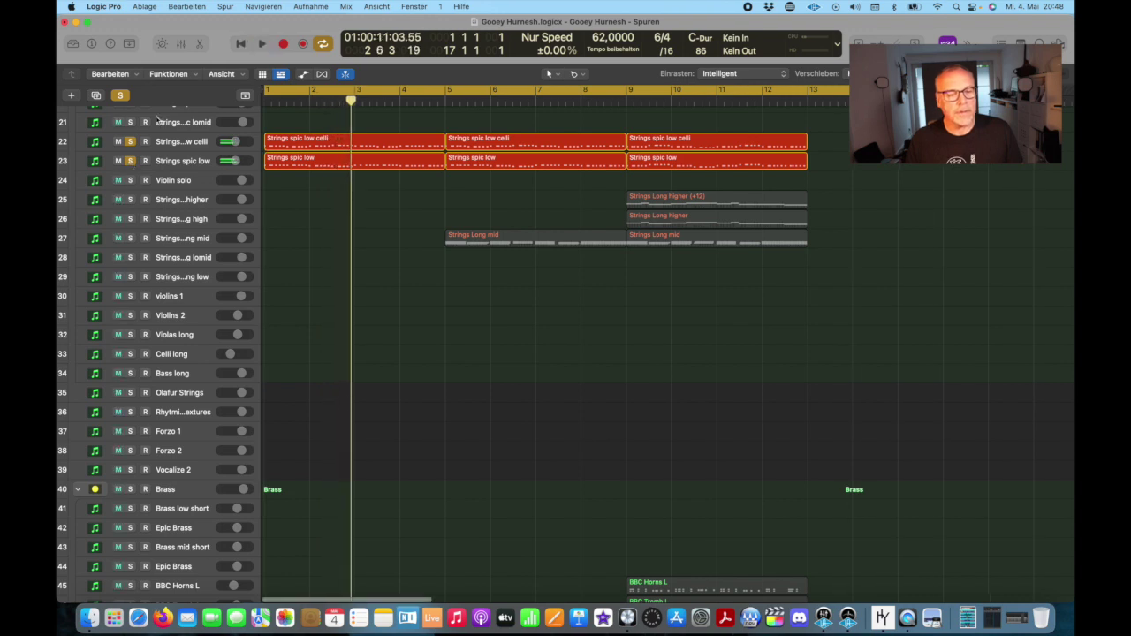
click(130, 141)
scroll(527, 144, up, 1)
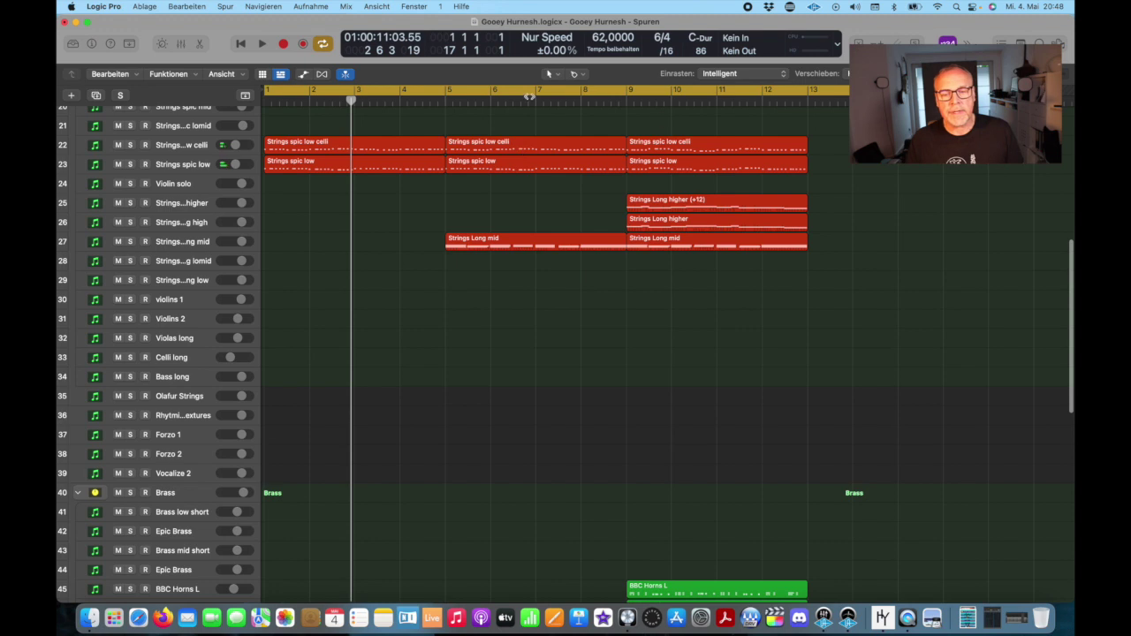
drag(460, 90, 645, 101)
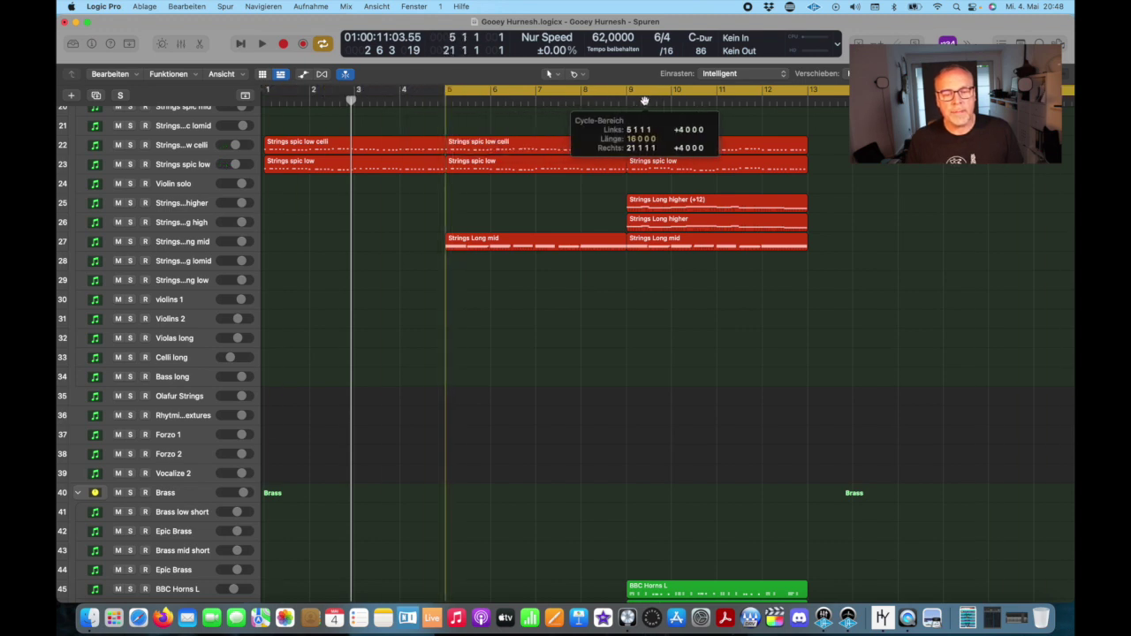
Audition the Strings Long mid track alone from bar 5, then unsolo it
click(130, 241)
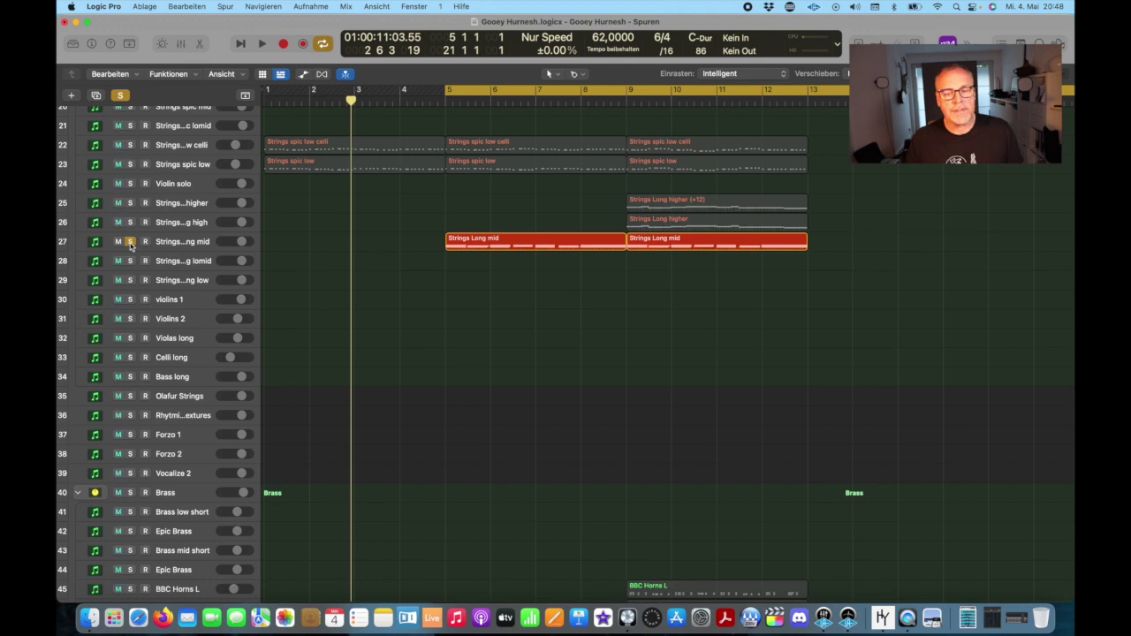
key(space)
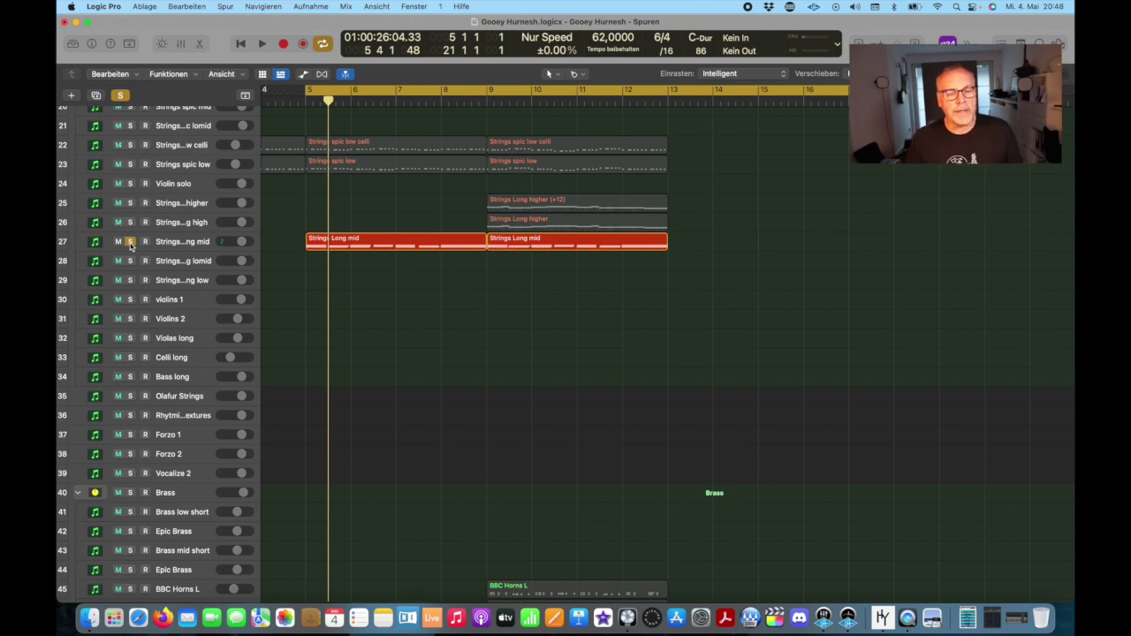
click(130, 243)
Audition both Strings Long higher tracks soloed from bar 9, then unsolo them
drag(448, 89, 628, 89)
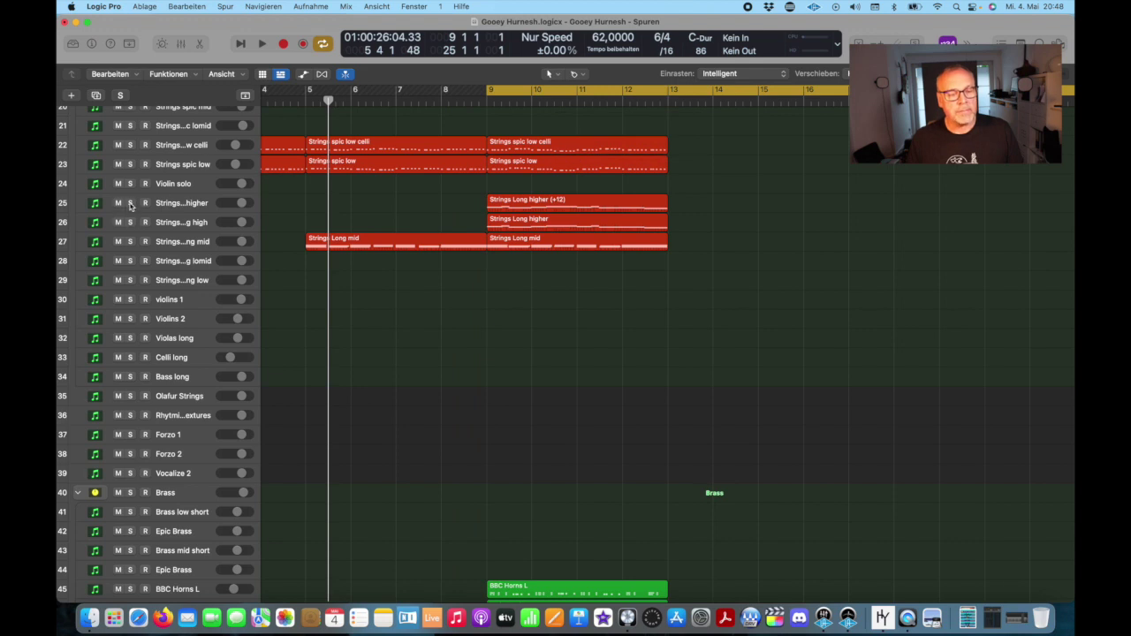
click(129, 203)
click(130, 222)
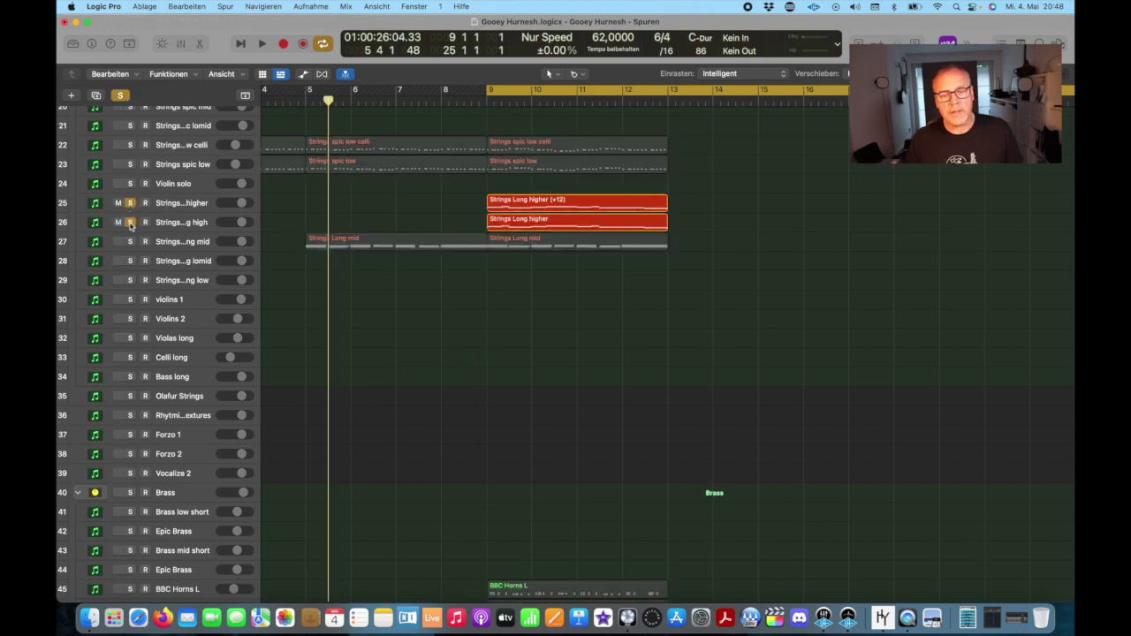
key(space)
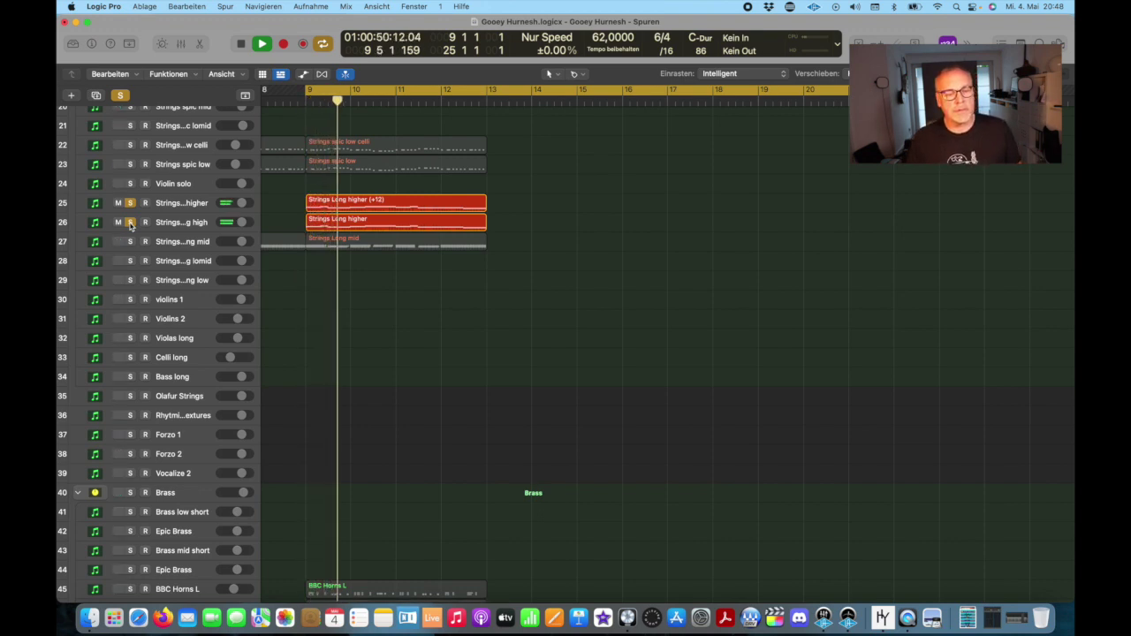
key(space)
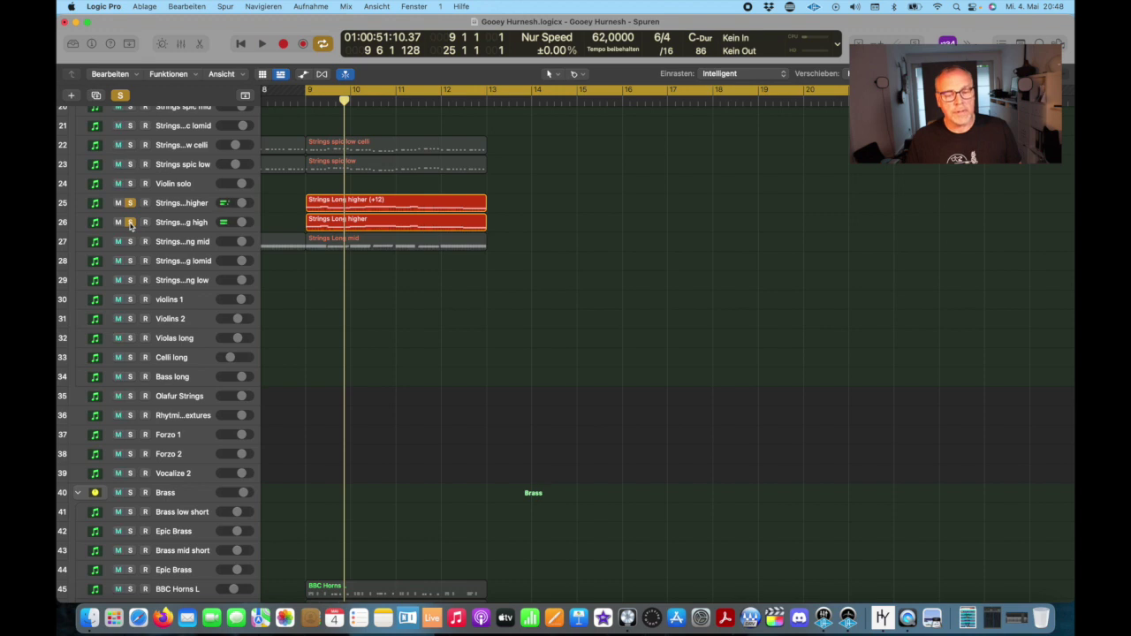
click(130, 222)
click(130, 202)
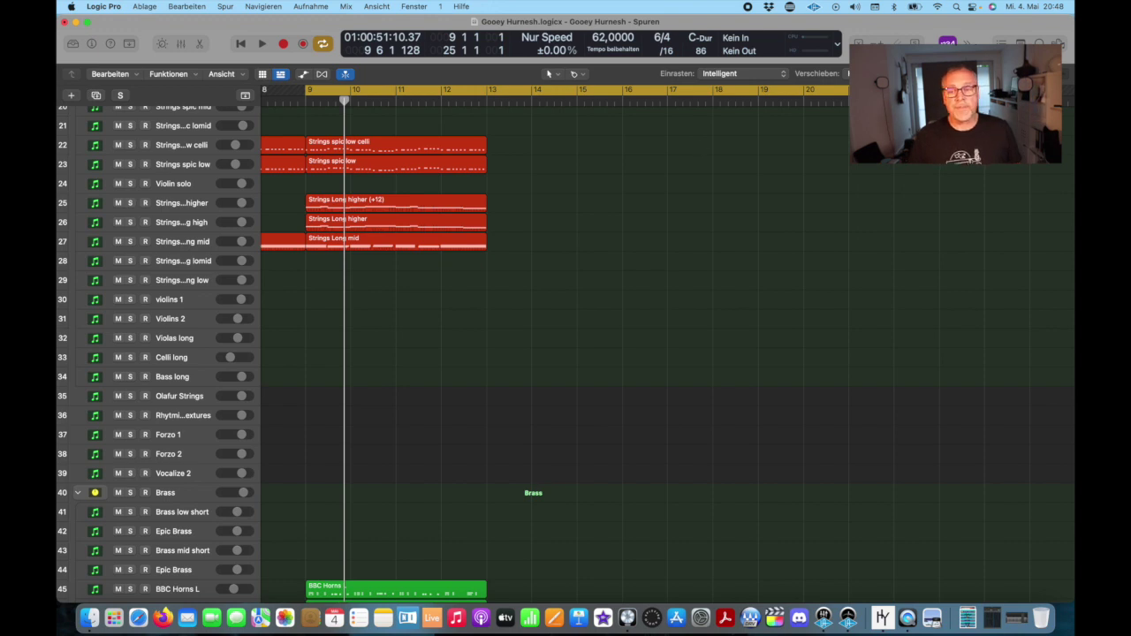
Shorten the cycle range to bars 1–17 and return the playhead to the start
drag(870, 90, 674, 90)
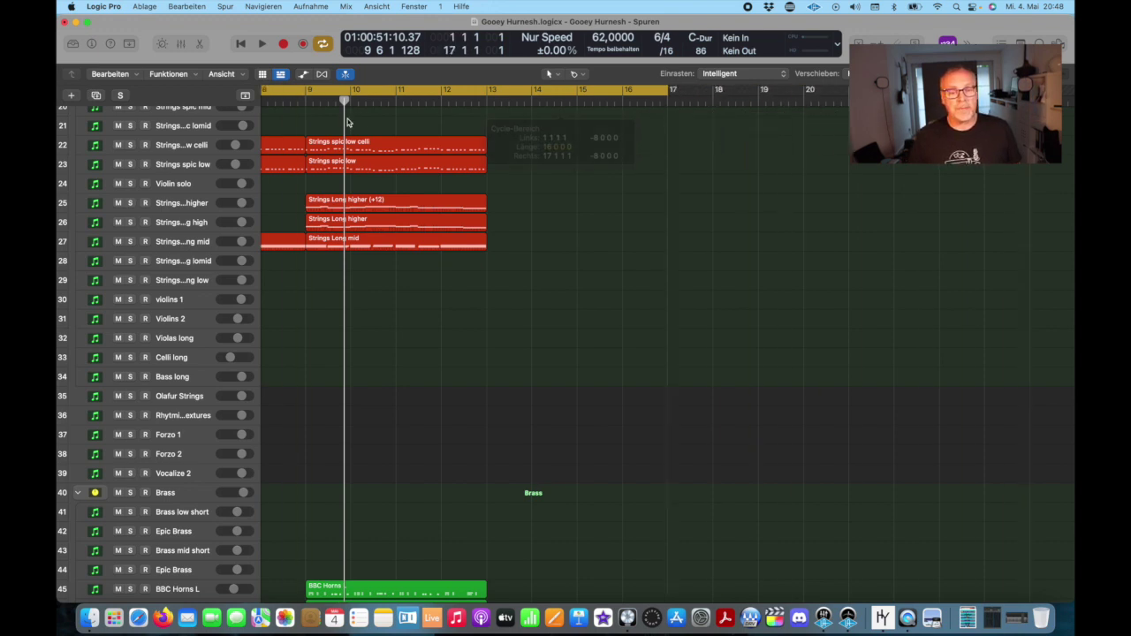
scroll(432, 191, up, 10)
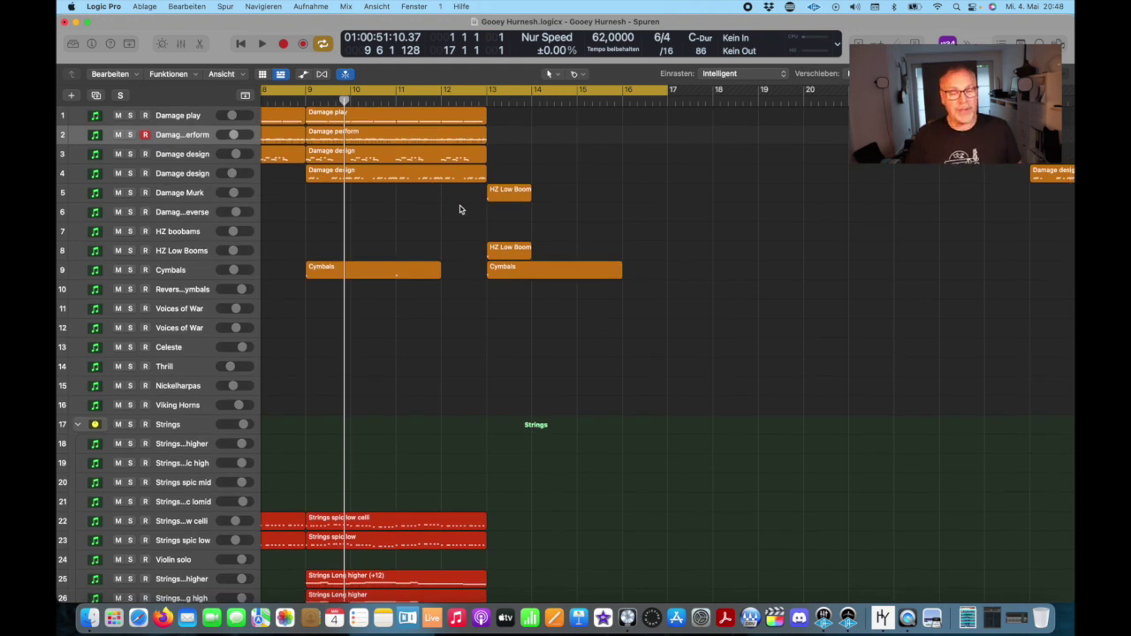
key(Return)
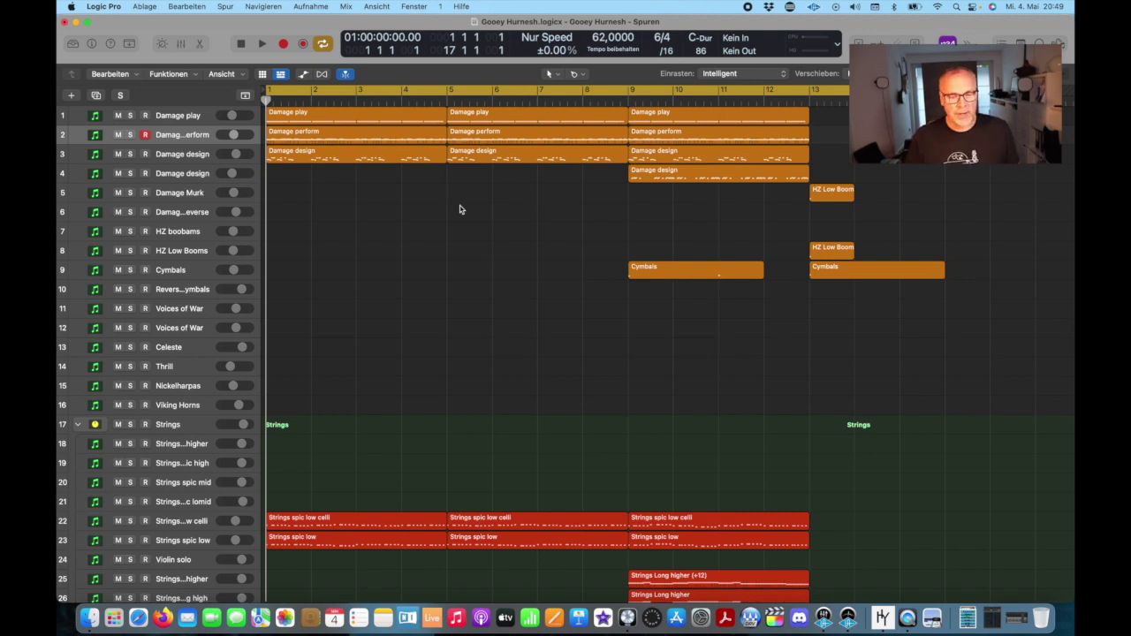
Play the full Gooey Hurnesh cue from the beginning, browsing the tracks as it plays
key(space)
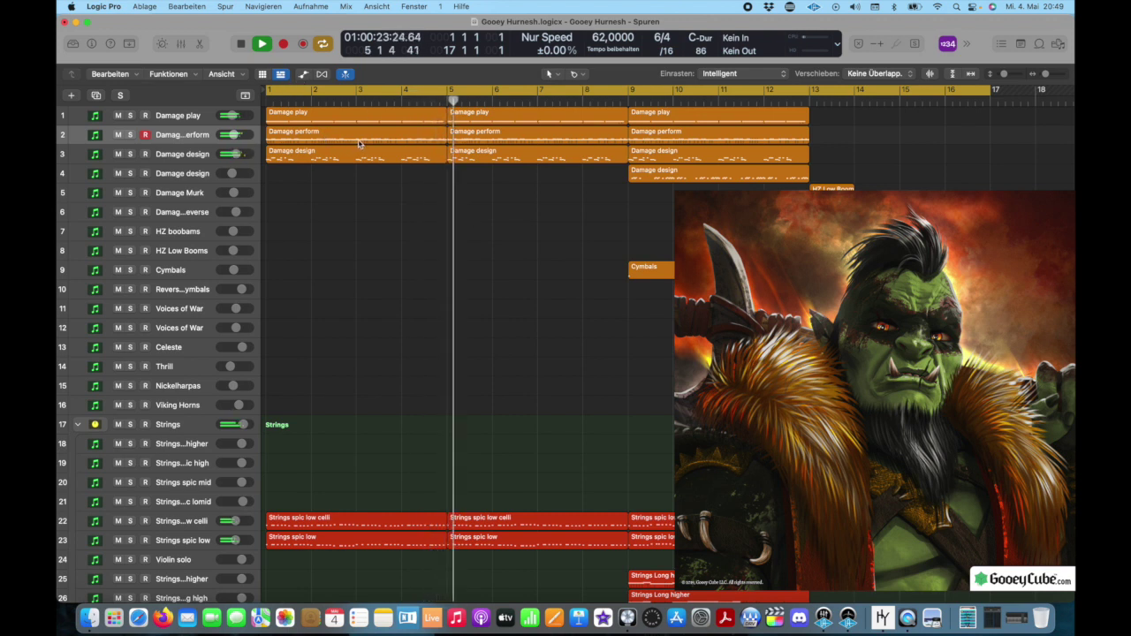
scroll(358, 144, down, 5)
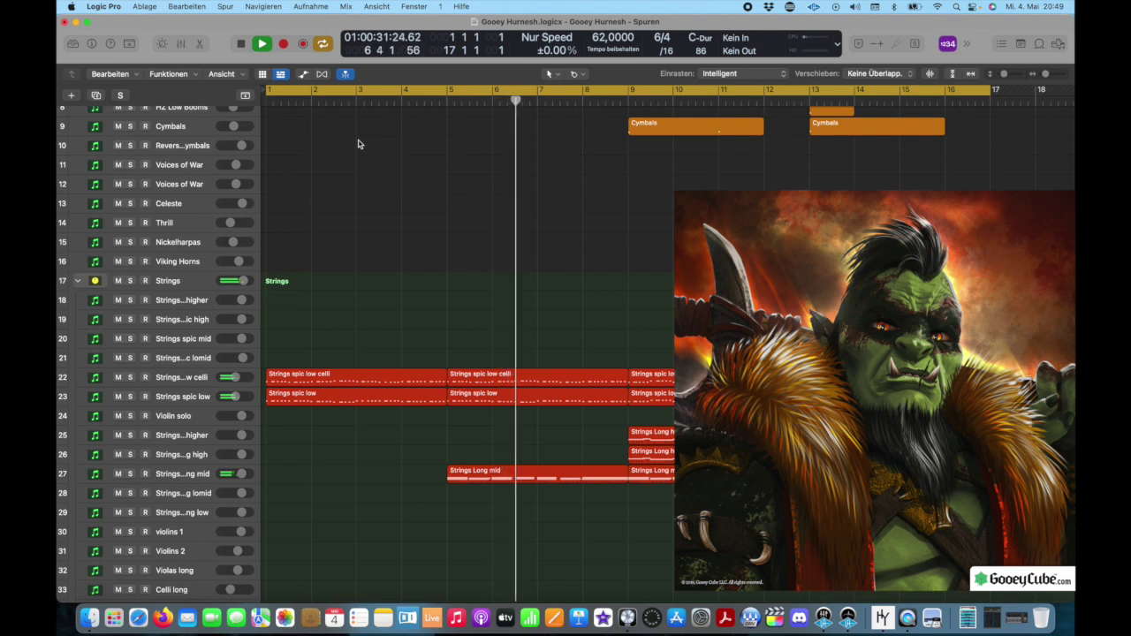
scroll(358, 144, down, 5)
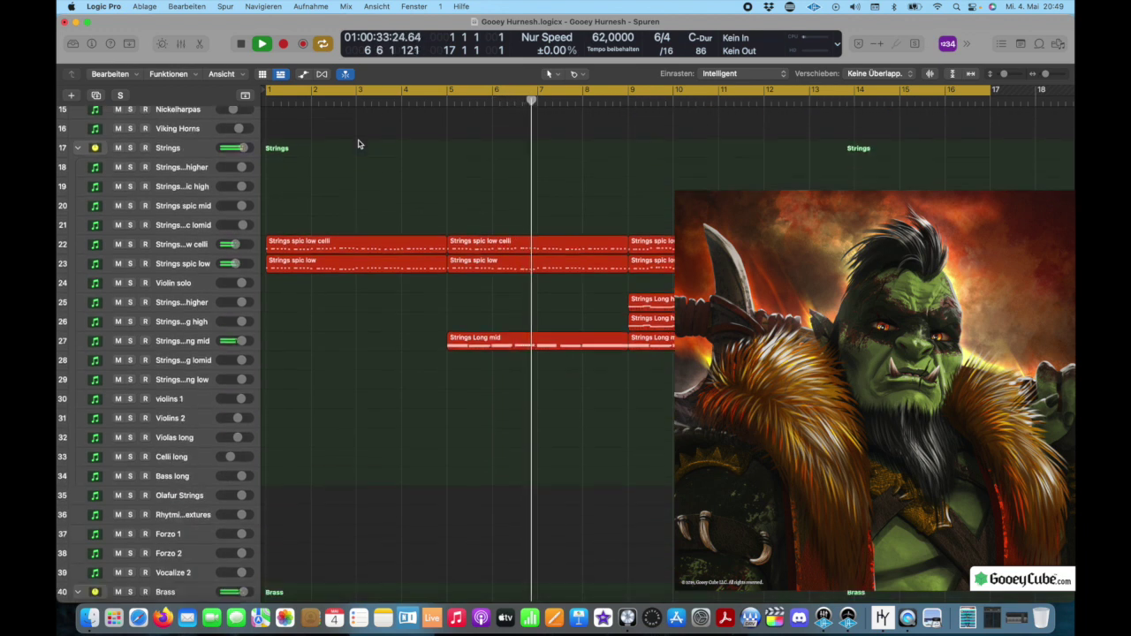
scroll(357, 144, down, 4)
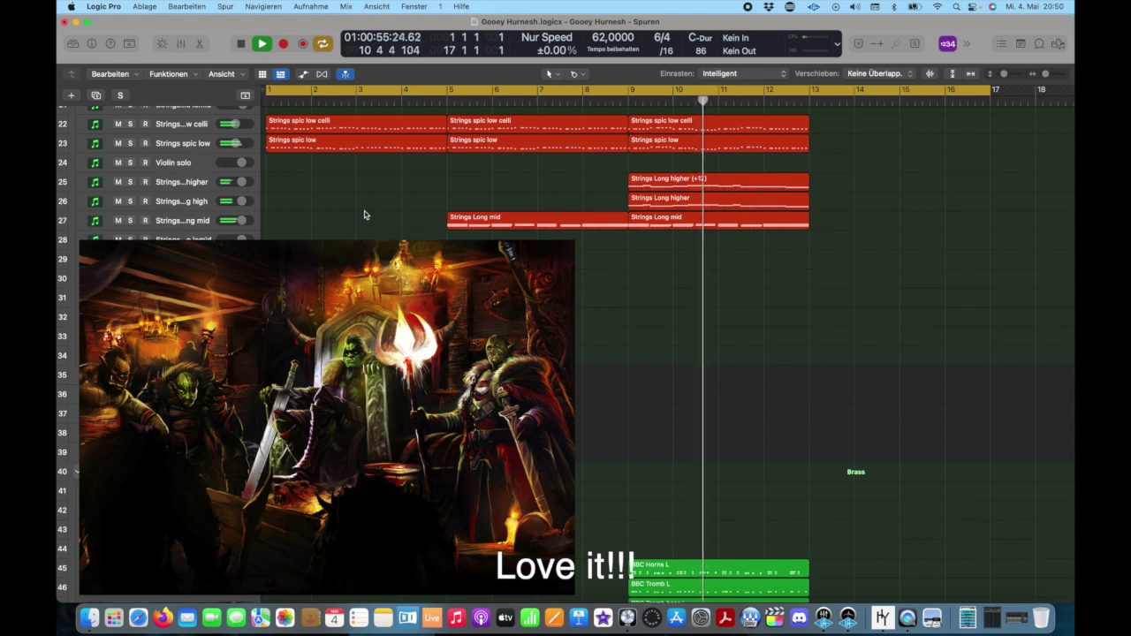
Let the full cue play to just past bar 14, then stop playback
scroll(364, 215, down, 10)
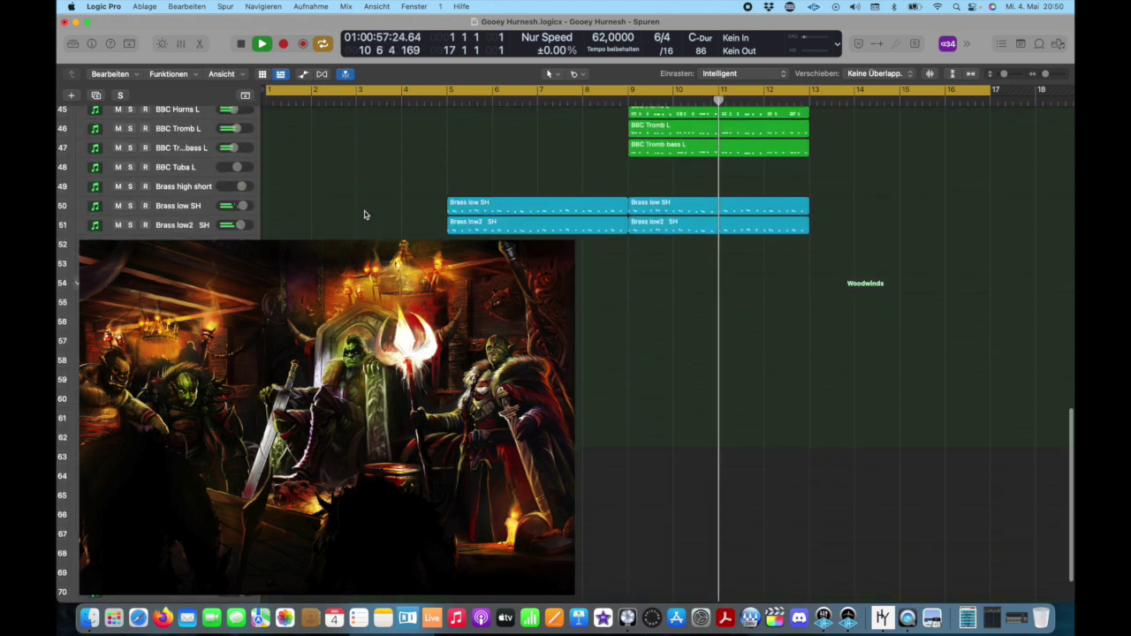
scroll(364, 214, up, 14)
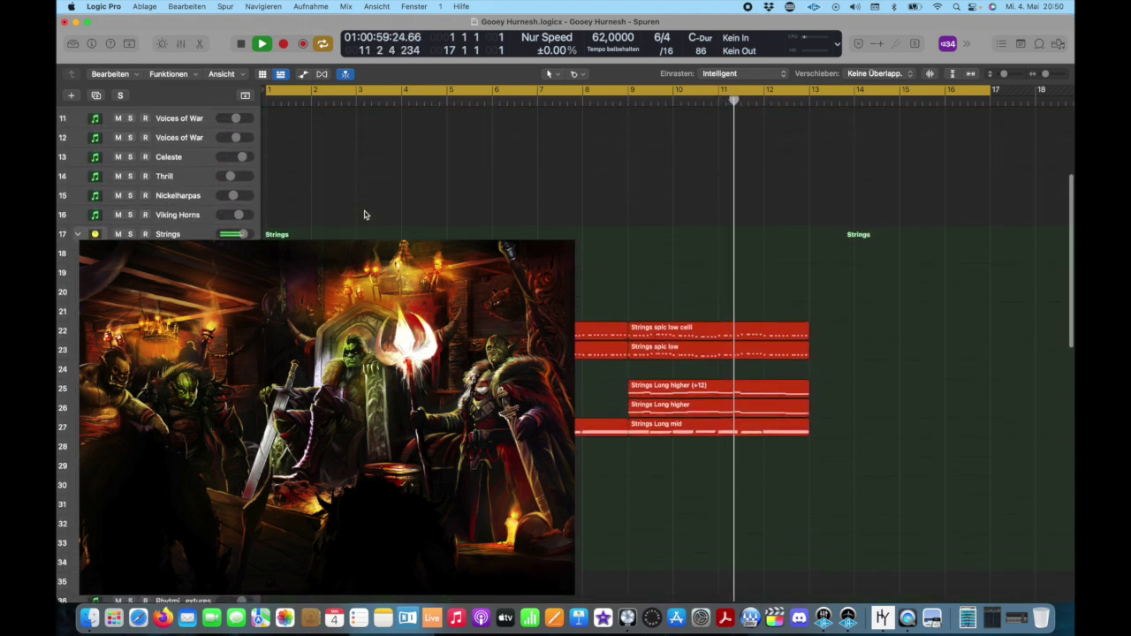
scroll(364, 215, up, 1)
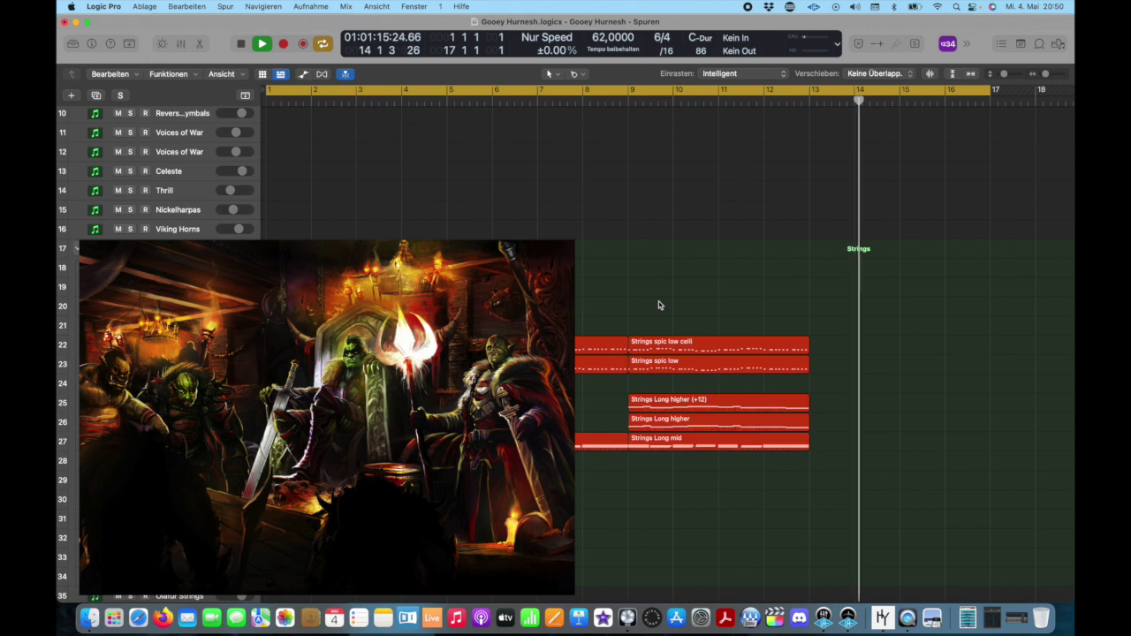
key(space)
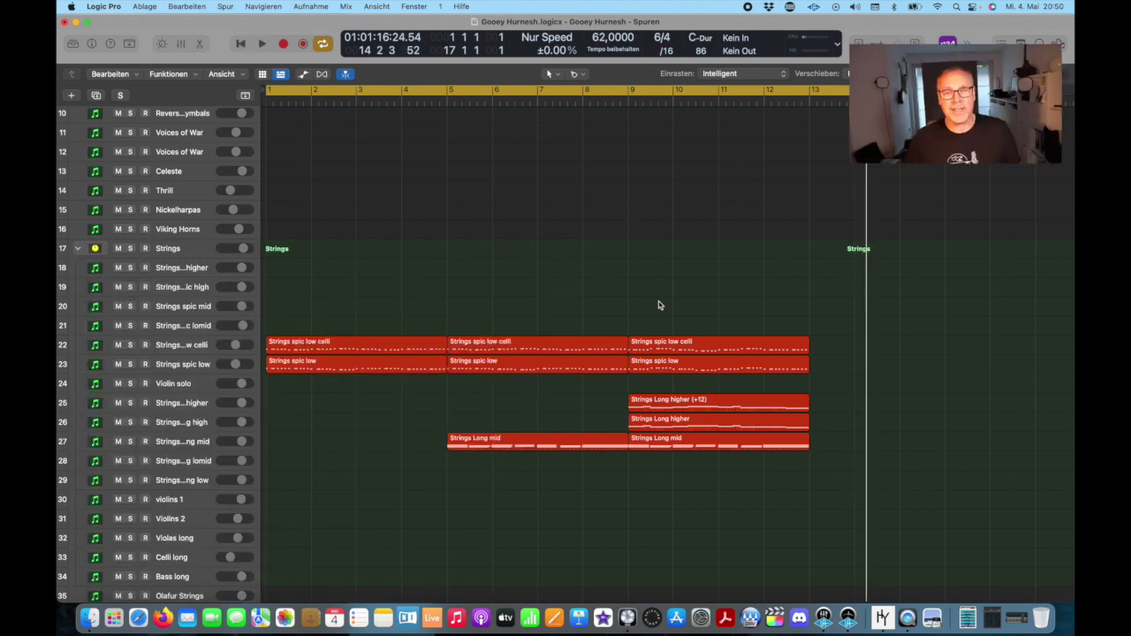